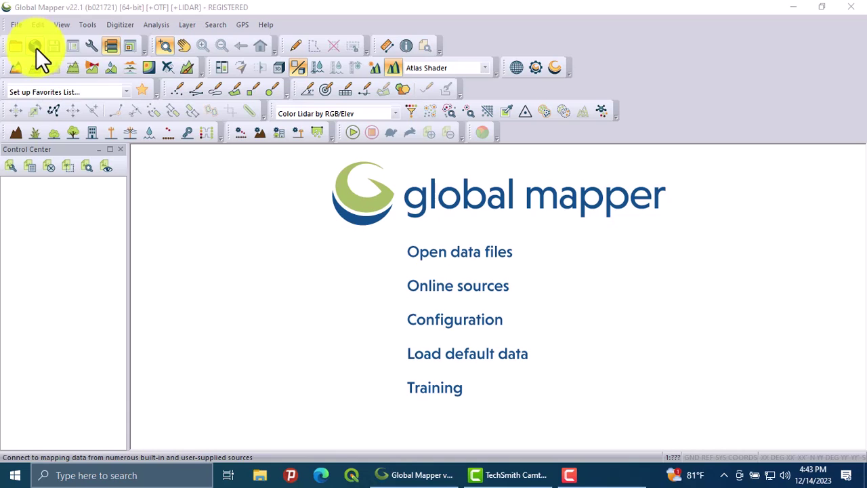
Connect to the ASTER GDEM v3 Worldwide Elevation Data source listed under Terrain Data
click(37, 46)
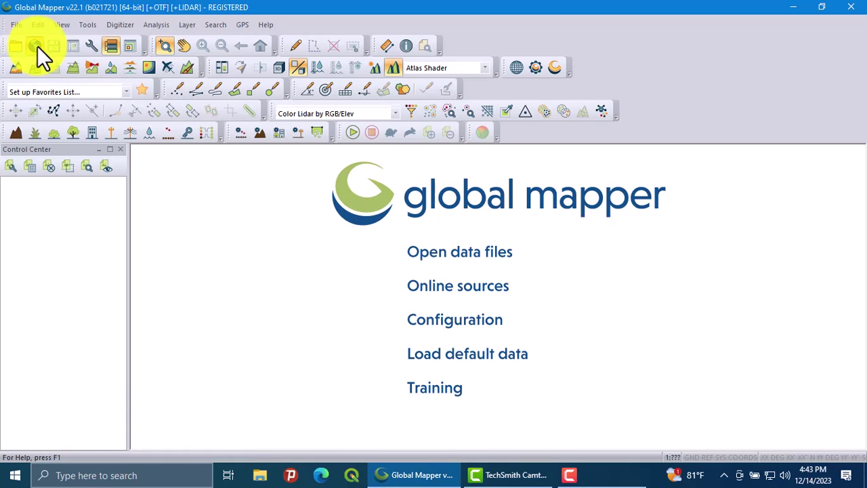
click(37, 46)
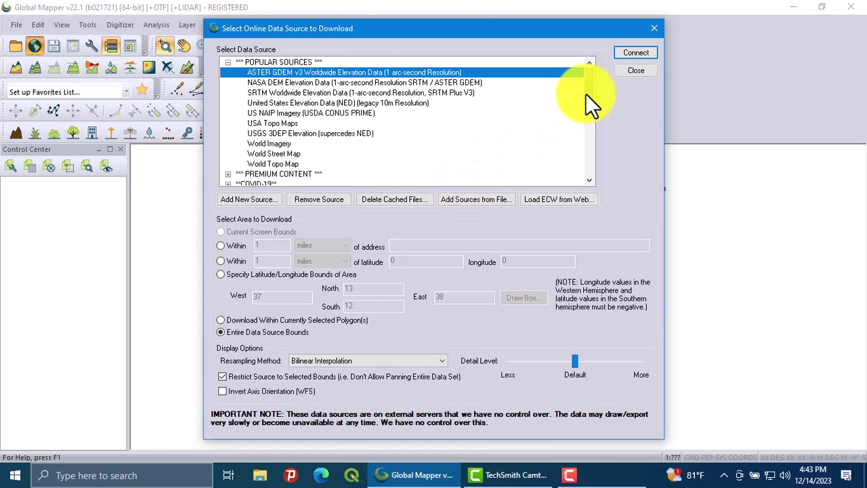
drag(586, 93, 418, 89)
click(228, 62)
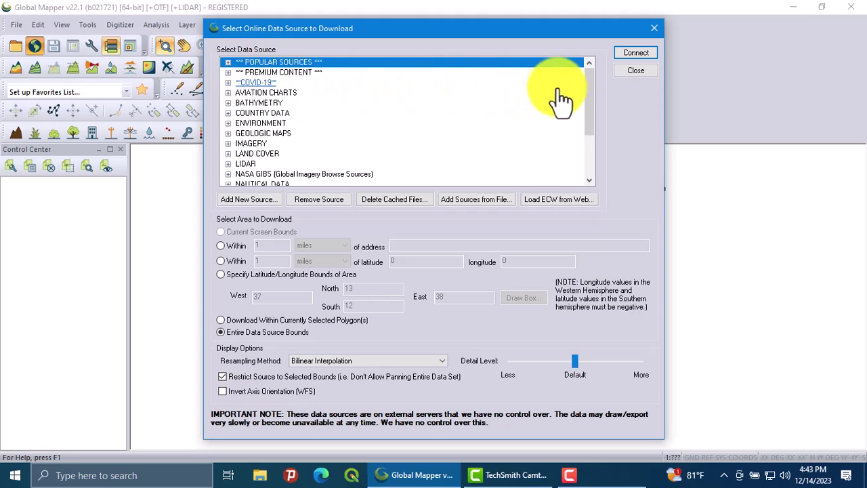
drag(587, 100, 586, 136)
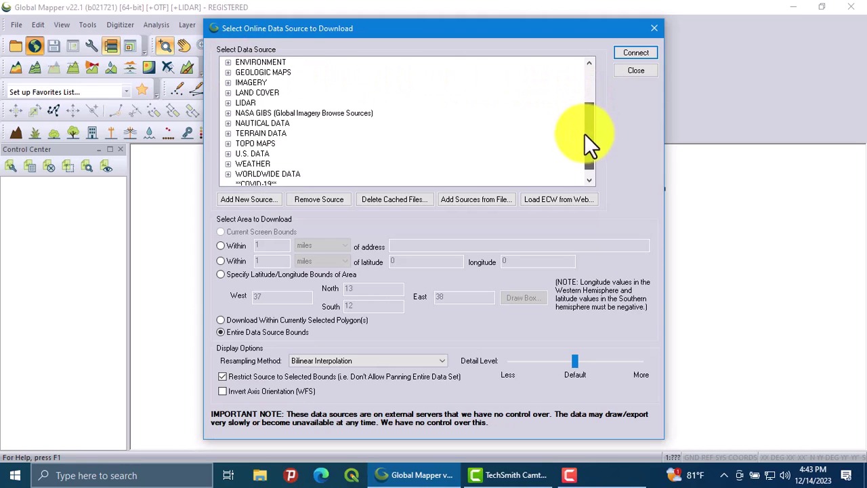
click(229, 134)
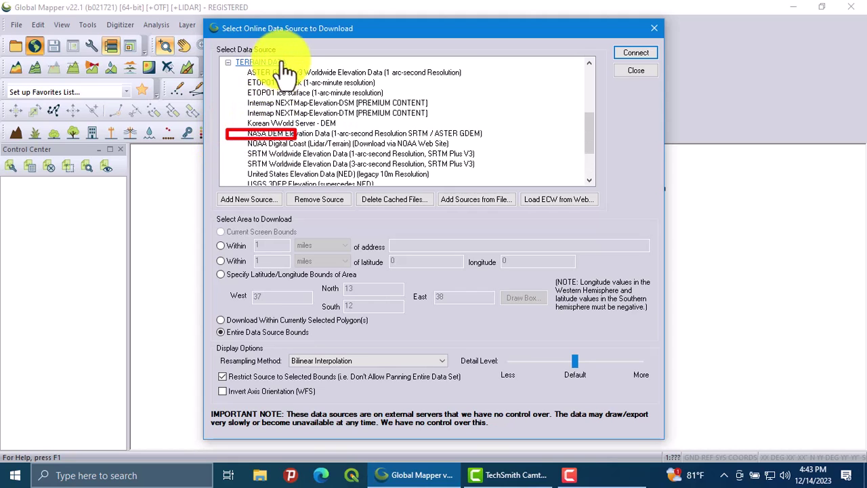
mouse_move(588, 127)
mouse_down()
mouse_move(589, 143)
mouse_move(590, 118)
mouse_up()
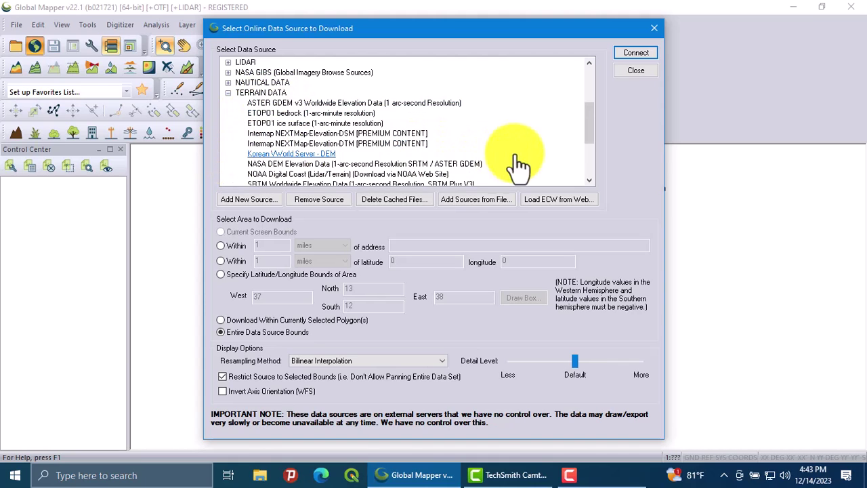
drag(591, 124, 588, 146)
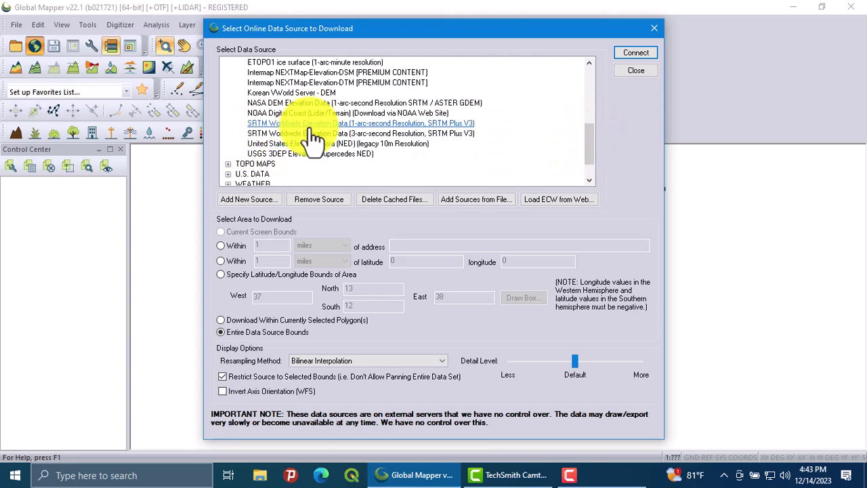
scroll(589, 142, up, 2)
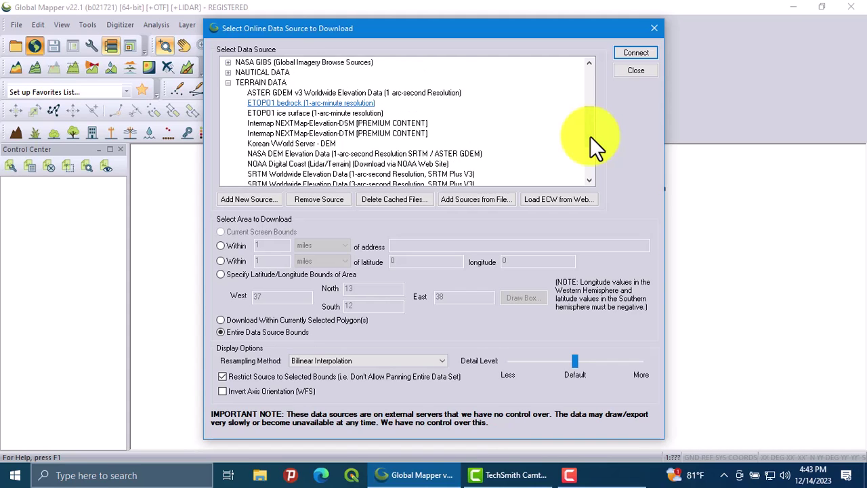
click(274, 93)
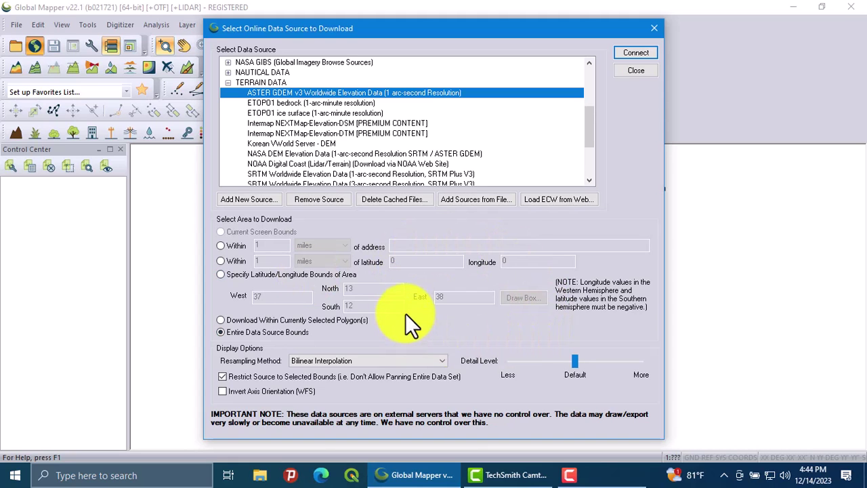
click(628, 53)
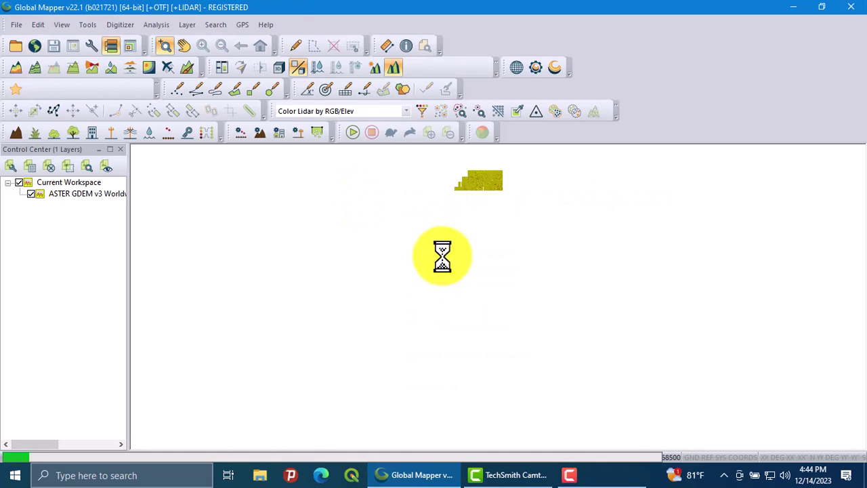
Zoom from the whole-world view into the Ethiopian highlands until the scale bar reads about 15 km
mouse_move(607, 481)
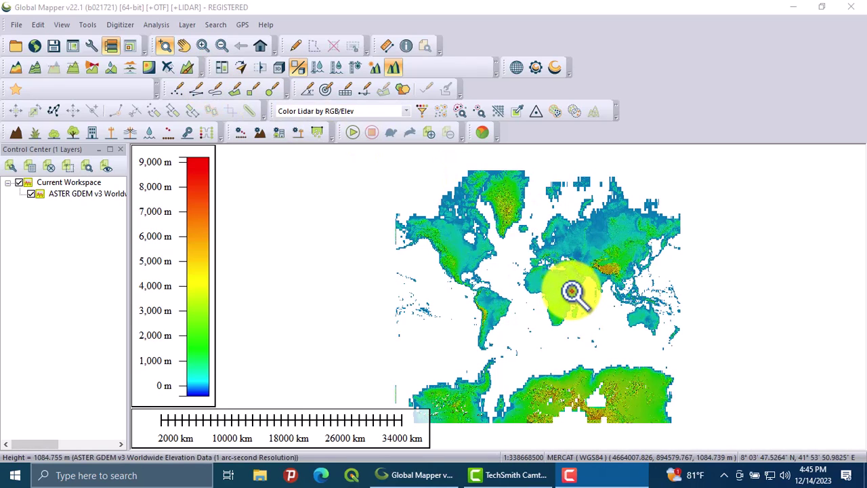
drag(561, 284, 585, 303)
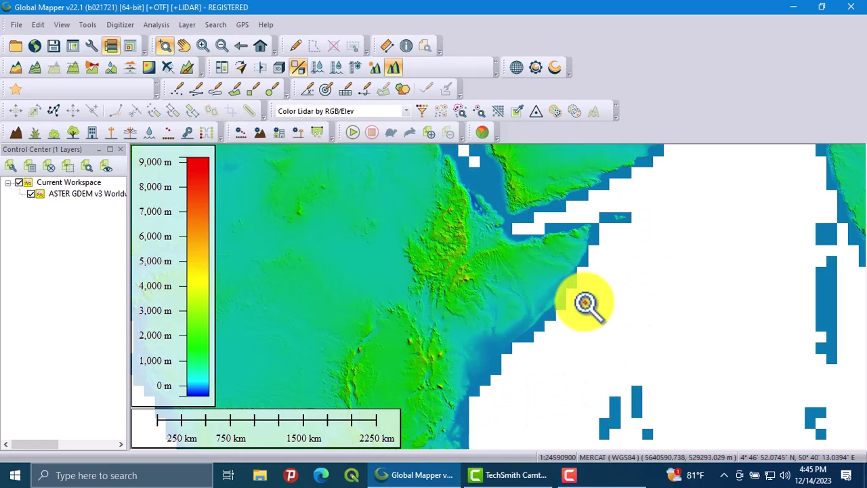
click(502, 293)
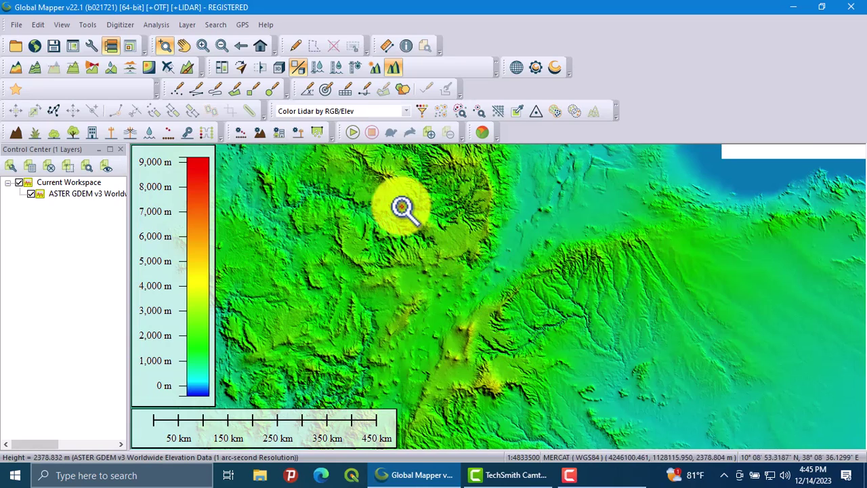
click(527, 341)
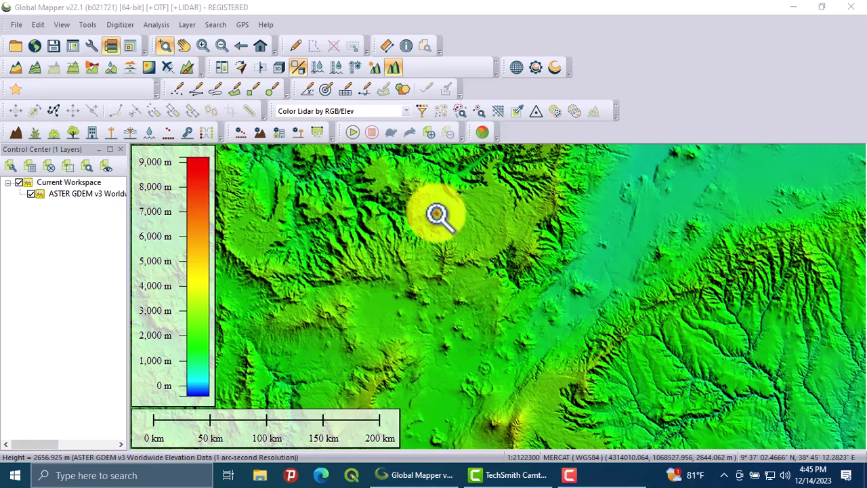
click(564, 328)
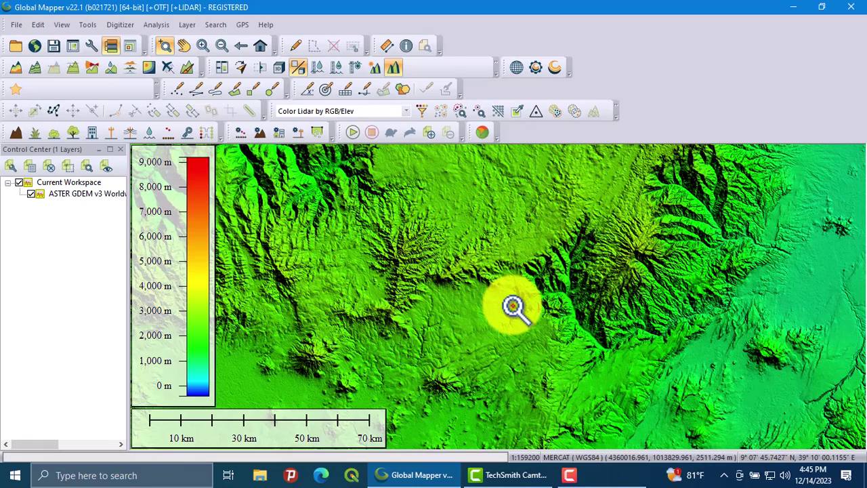
scroll(514, 304, up, 3)
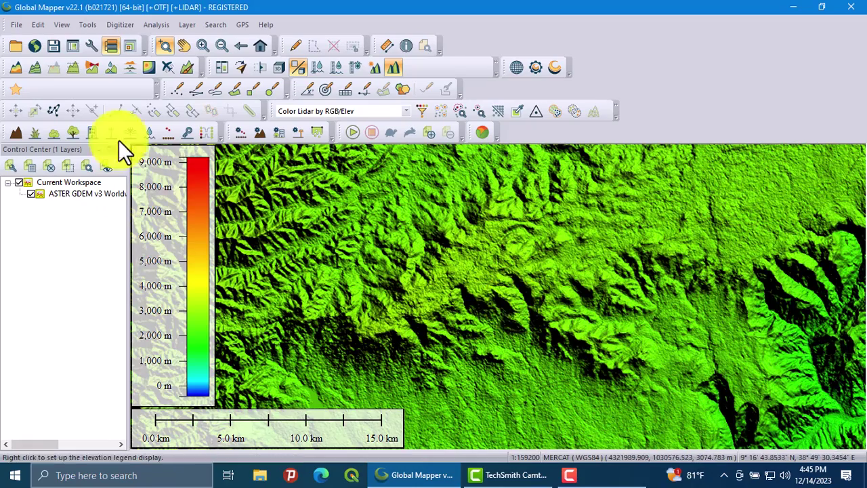
Start an Export Elevation Grid Format export with GeoTIFF as the format and dismiss the tip
click(13, 26)
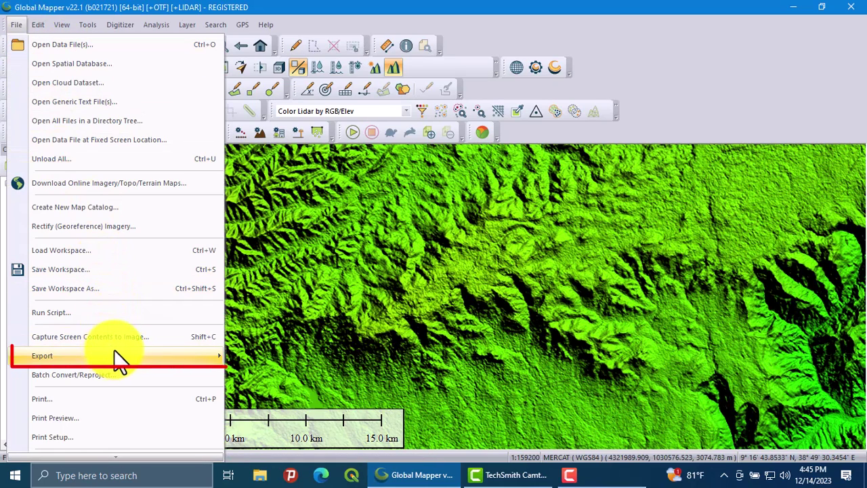
click(166, 357)
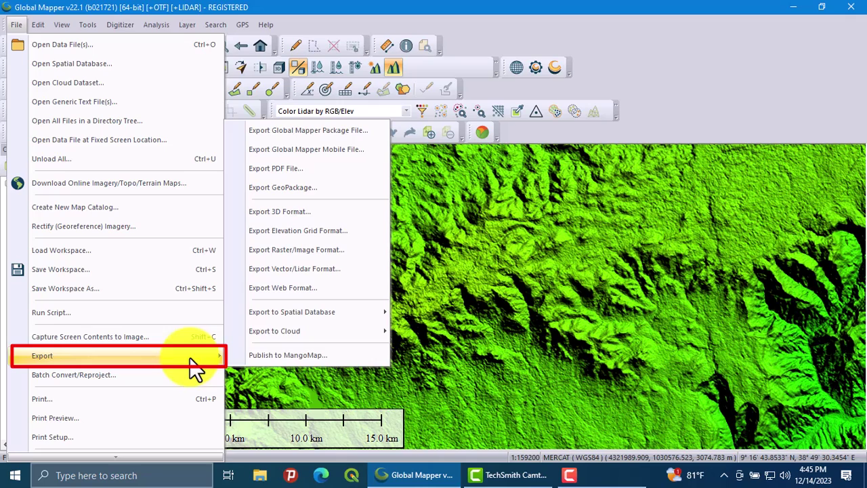
click(330, 230)
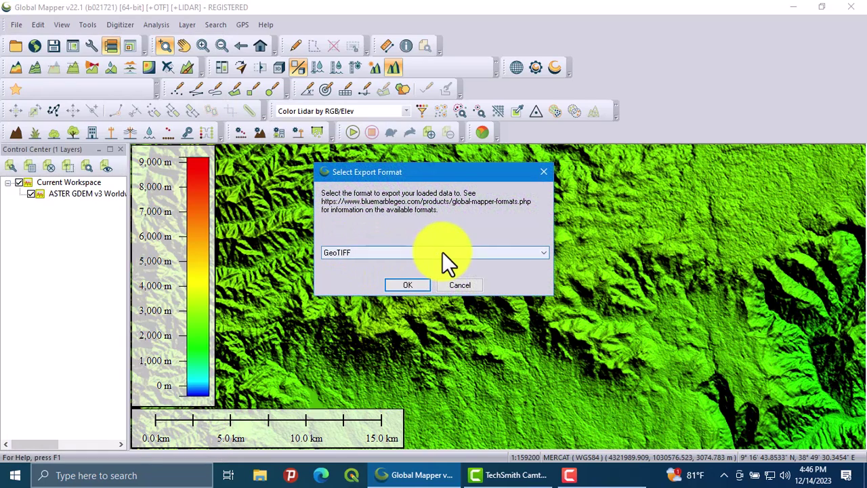
click(442, 252)
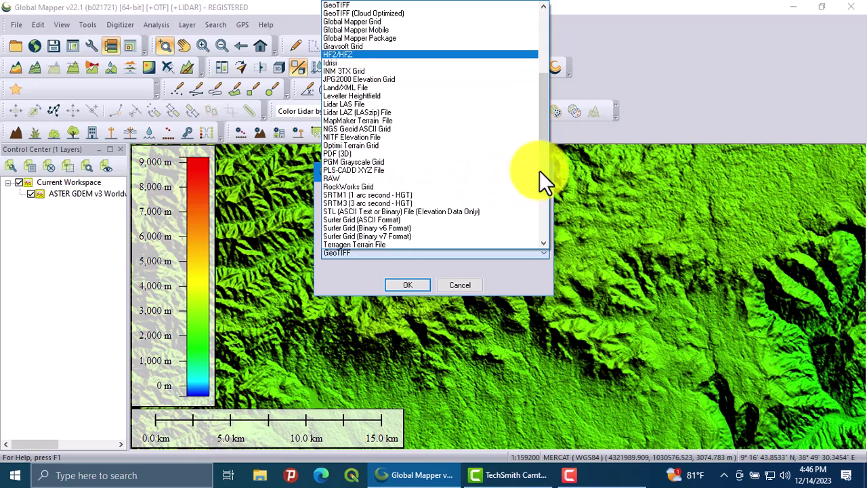
drag(546, 166, 532, 106)
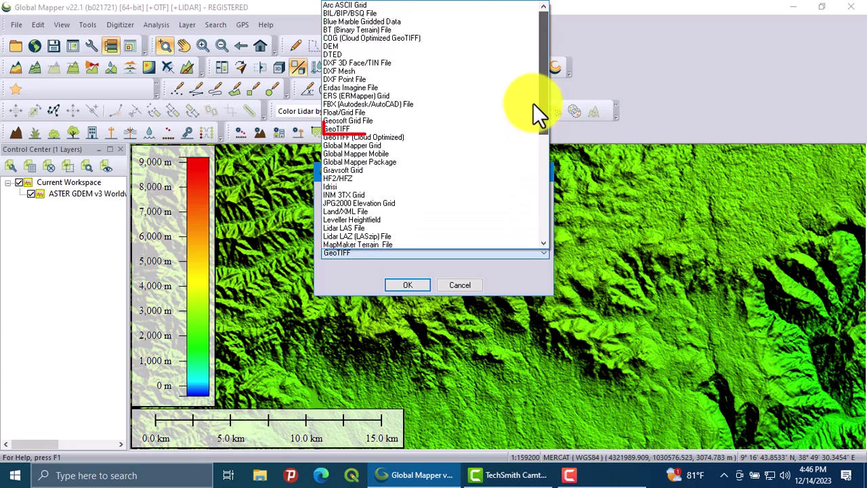
click(344, 128)
click(424, 286)
click(369, 313)
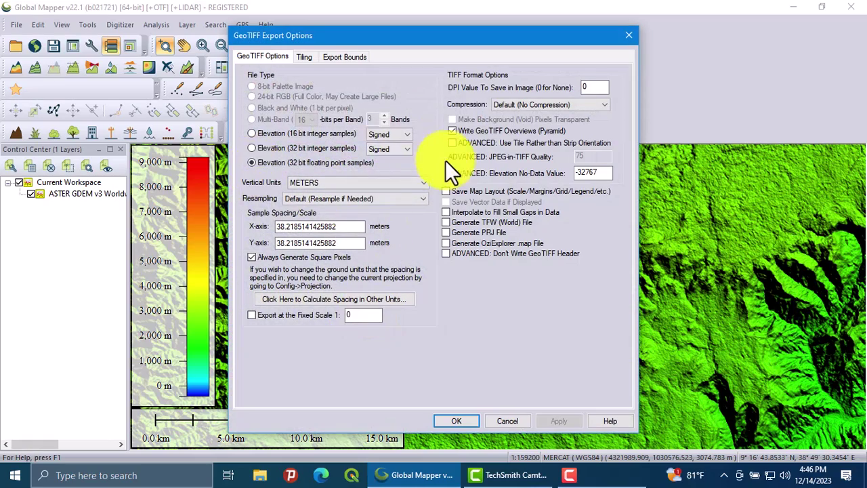
Move the GeoTIFF Export Options dialog aside and show its Export Bounds page
drag(432, 36, 230, 30)
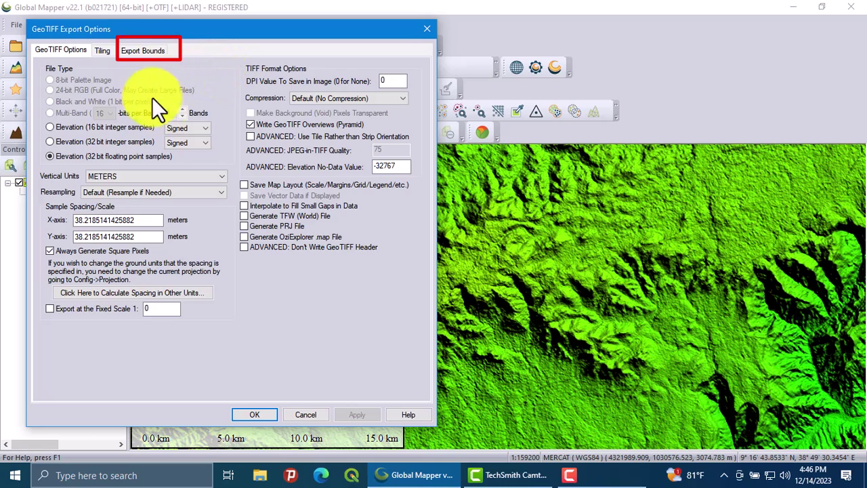
click(147, 53)
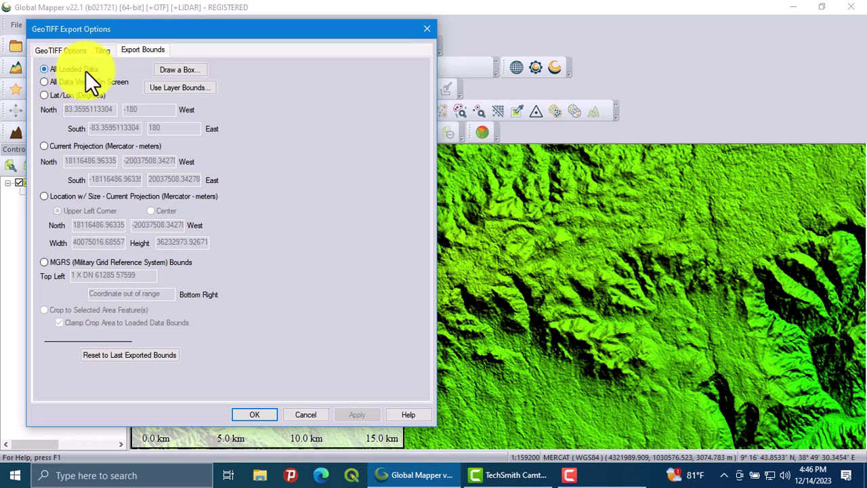
Draw a box over the central terrain as the export bounds and confirm the GeoTIFF settings
click(175, 72)
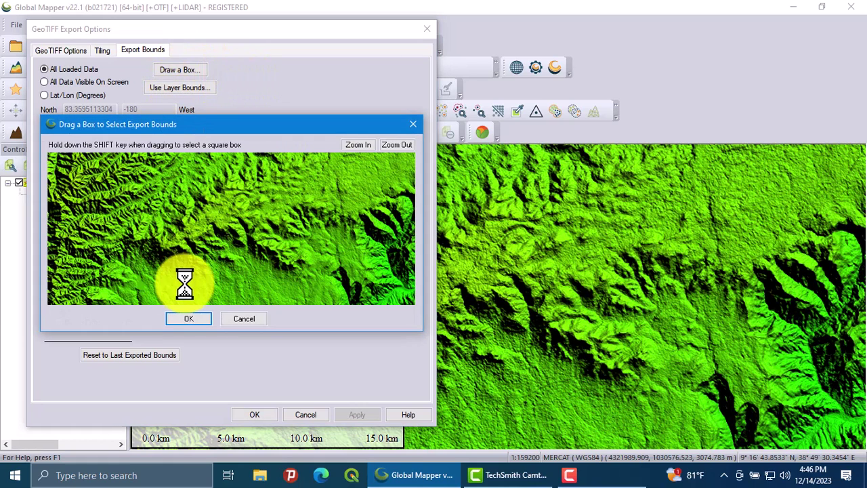
drag(99, 179, 306, 287)
click(193, 319)
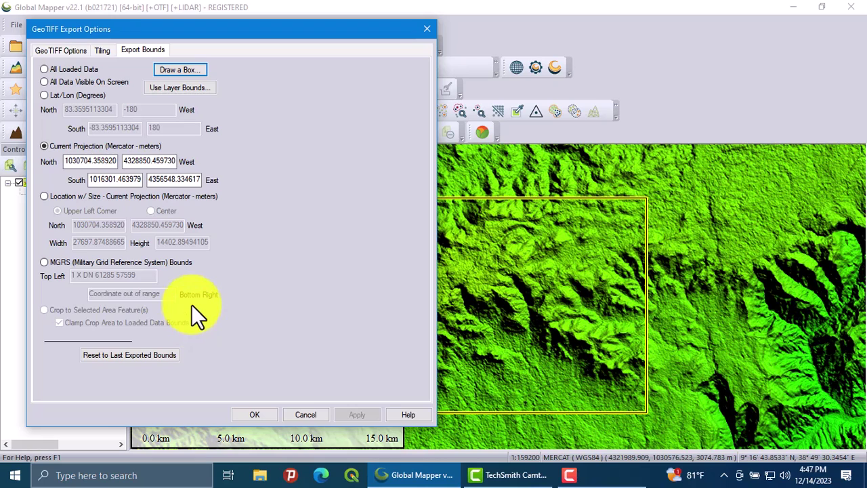
click(250, 416)
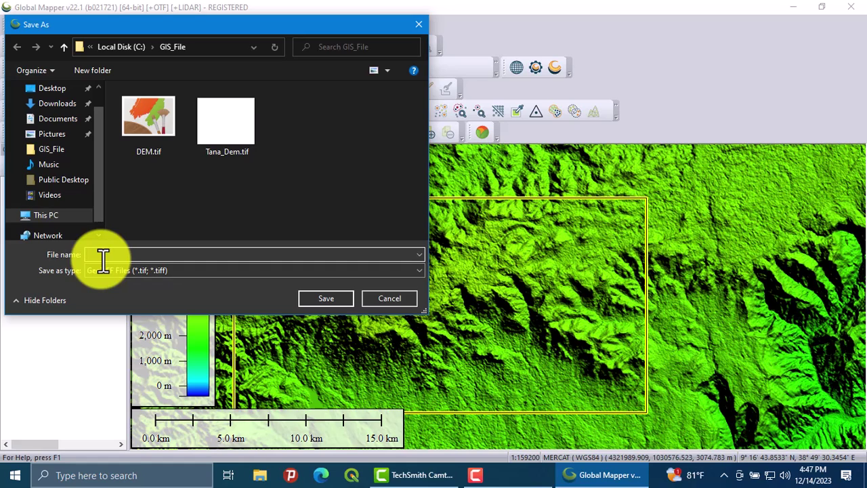
Name the export file 'New DEM' and save it in GIS_File
text(Ne)
key(BackSpace)
text(ew DEM)
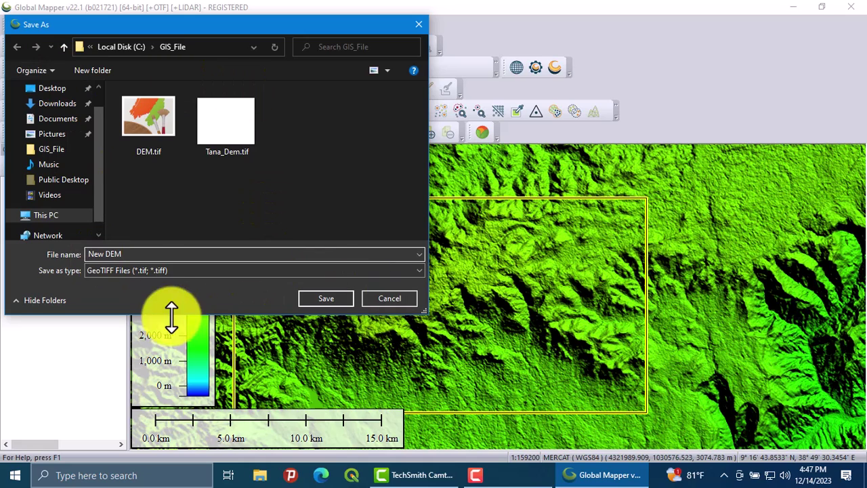
click(313, 299)
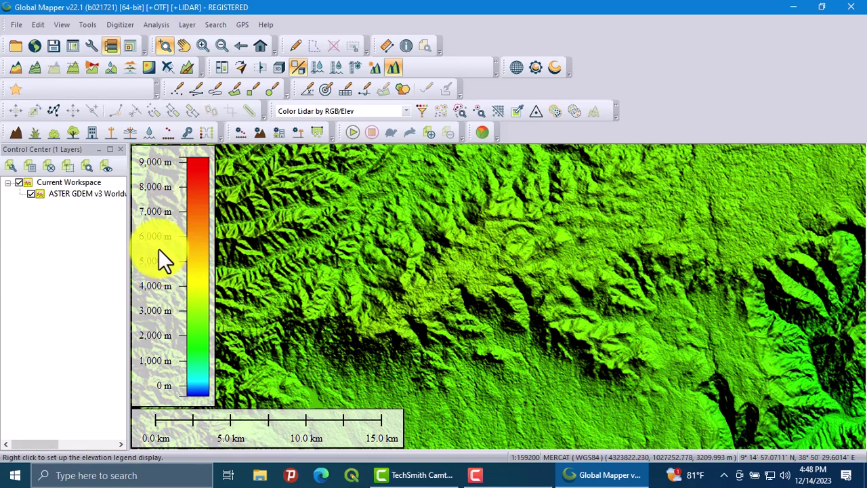
Uncheck the ASTER GDEM layer, then open New DEM.tif via Open Data File(s)
click(30, 194)
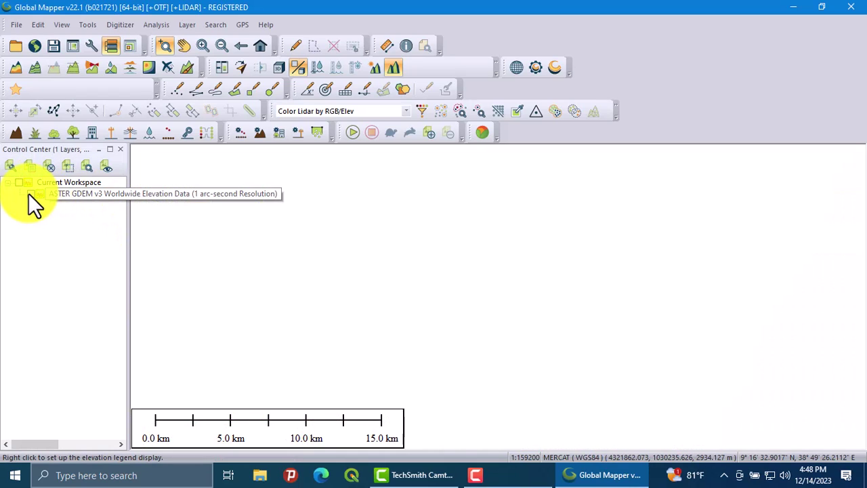
click(16, 25)
click(42, 38)
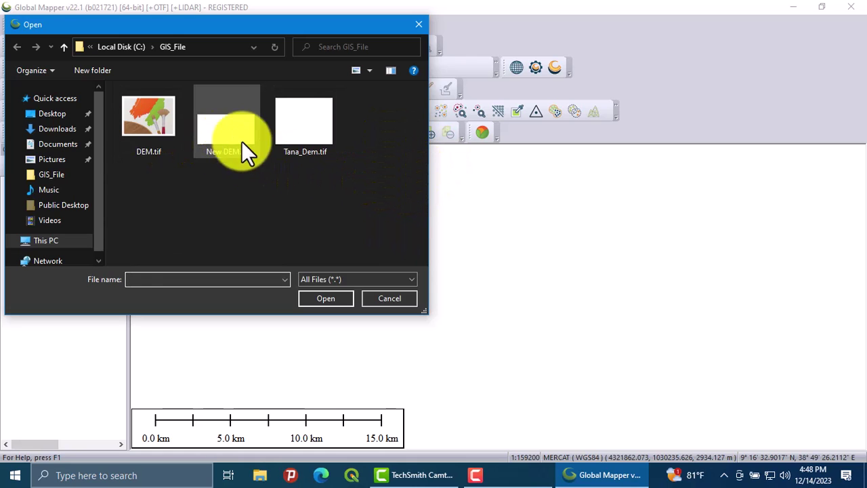
click(224, 139)
click(322, 296)
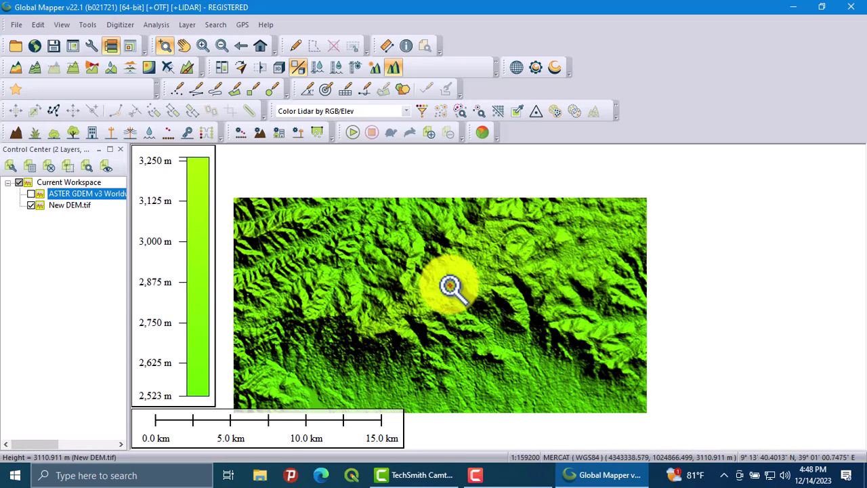
scroll(450, 287, down, 1)
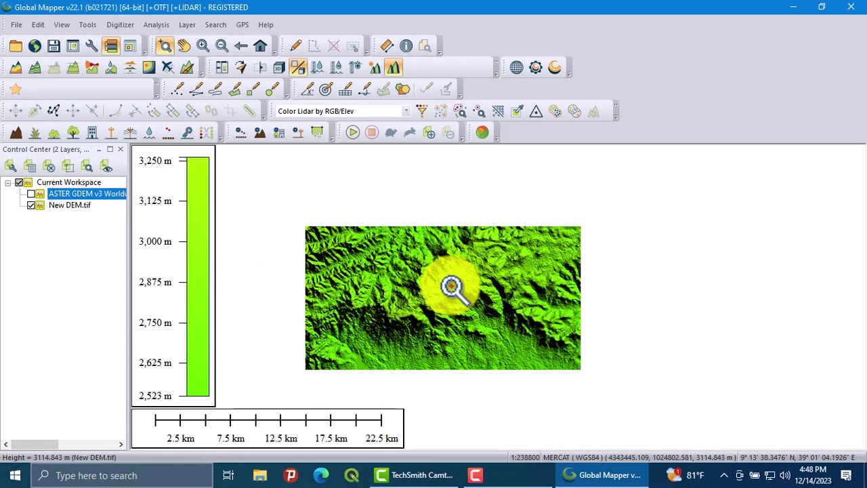
scroll(420, 299, up, 1)
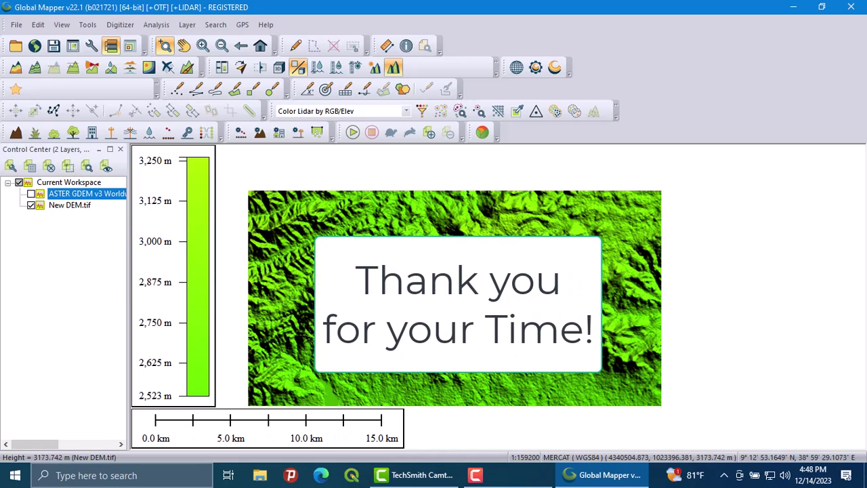